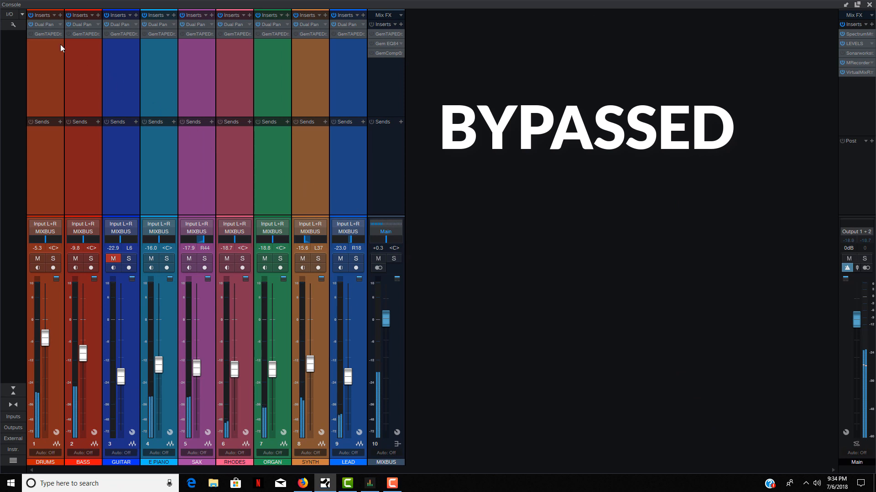
Step: Compare the mix with the channels' Gem TAPEDESK inserts active and bypassed, leaving them active
{"action": "left_click", "coordinate": [31, 34]}
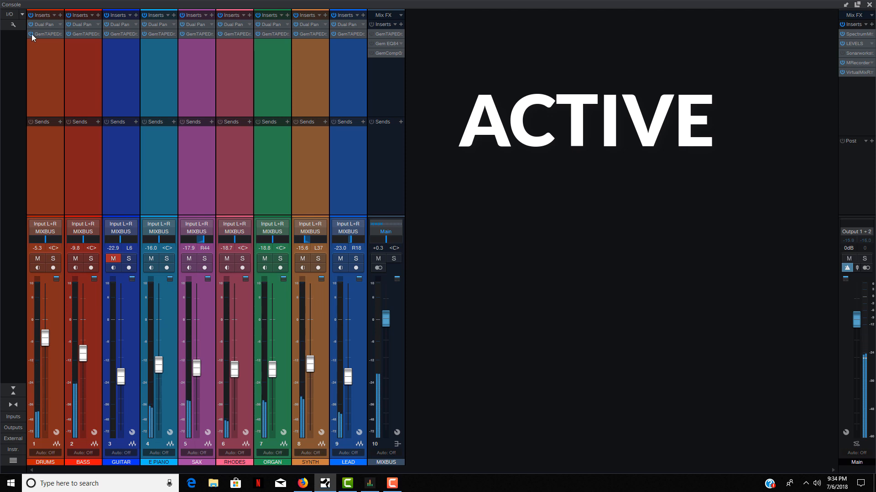
{"action": "left_click", "coordinate": [32, 34]}
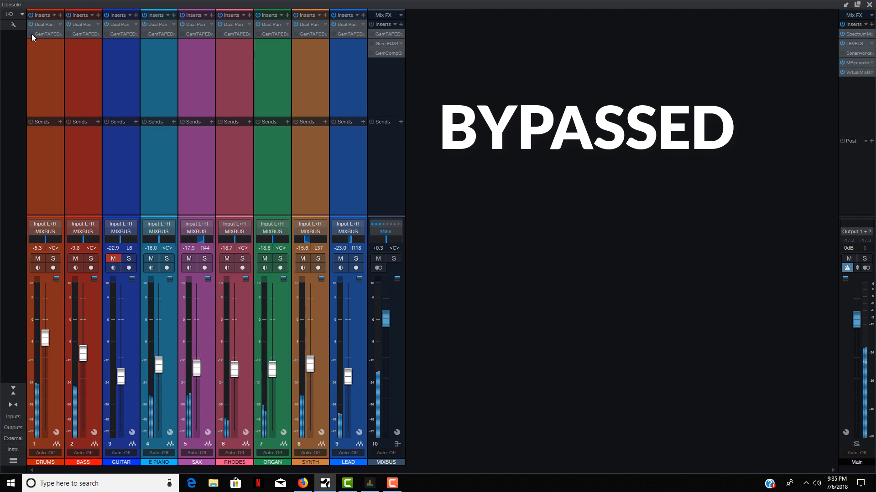
{"action": "left_click", "coordinate": [32, 34]}
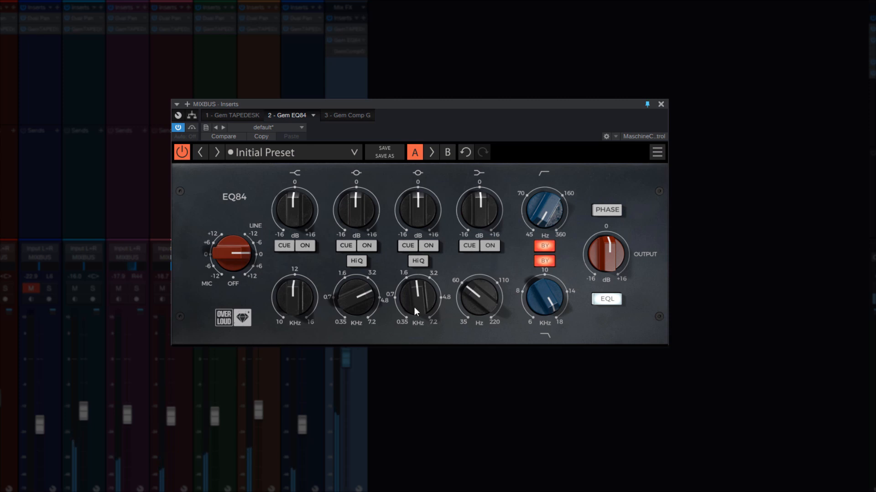
Step: Enable the EQ84 low band, cue it to set its frequency just above 110 Hz, and cut its gain slightly below 0 dB
{"action": "left_click", "coordinate": [490, 247]}
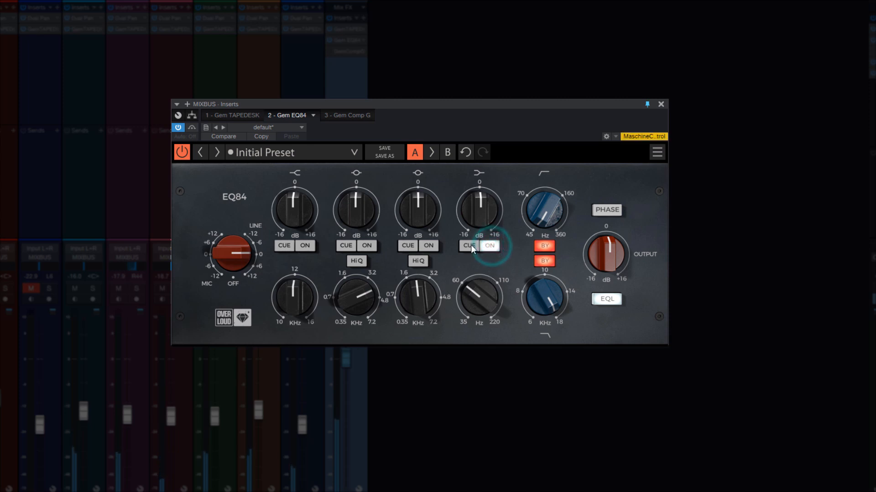
{"action": "left_click", "coordinate": [470, 246]}
{"action": "left_click_drag", "start_coordinate": [468, 296], "coordinate": [468, 265]}
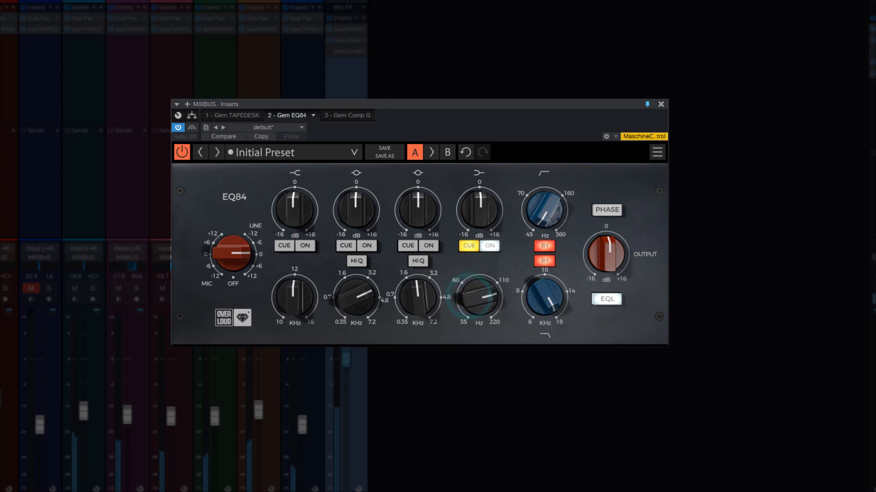
{"action": "left_click", "coordinate": [464, 249]}
{"action": "left_click_drag", "start_coordinate": [475, 217], "coordinate": [475, 222]}
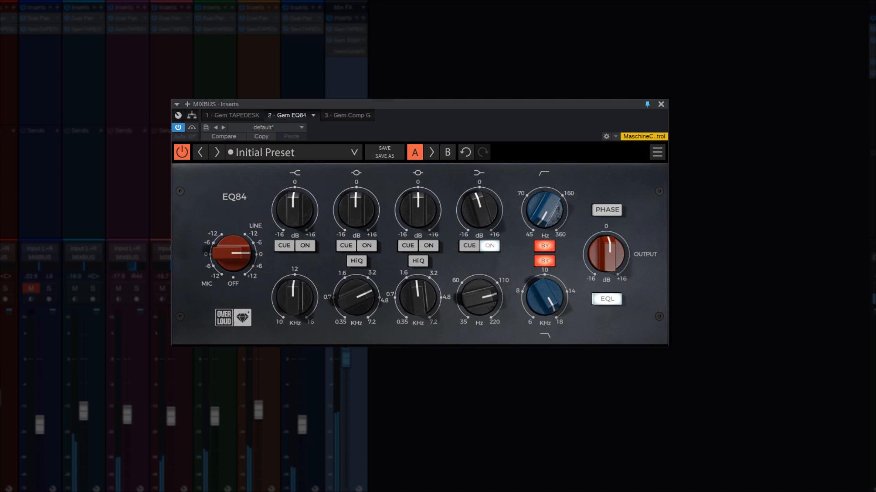
Step: Enable the EQ84 low-mid band, cue it to set its frequency near 0.35 kHz, and cut its gain slightly below 0 dB
{"action": "left_click", "coordinate": [428, 247]}
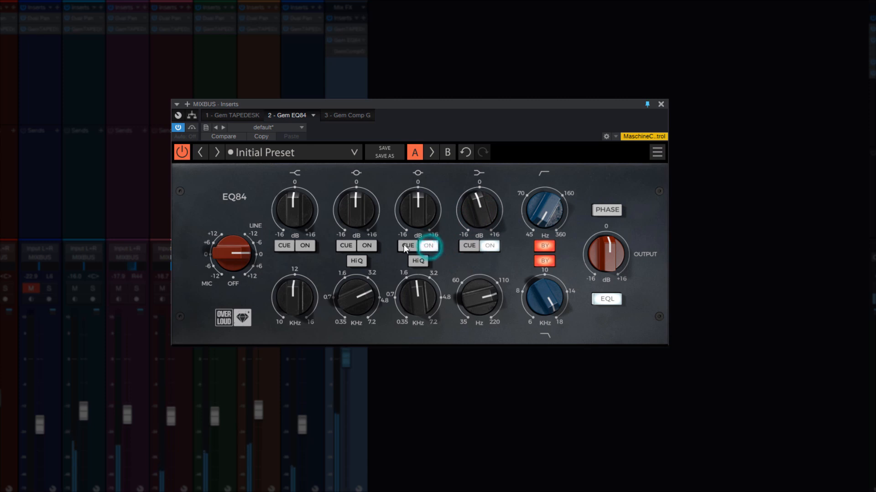
{"action": "left_click", "coordinate": [408, 246]}
{"action": "left_click_drag", "start_coordinate": [421, 299], "coordinate": [422, 319]}
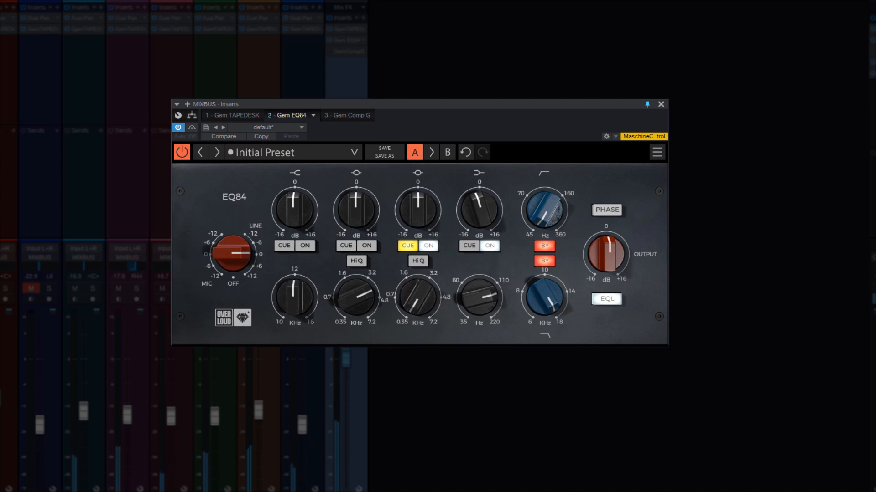
{"action": "left_click", "coordinate": [425, 208]}
{"action": "left_click", "coordinate": [414, 246]}
{"action": "left_click_drag", "start_coordinate": [419, 206], "coordinate": [420, 217]}
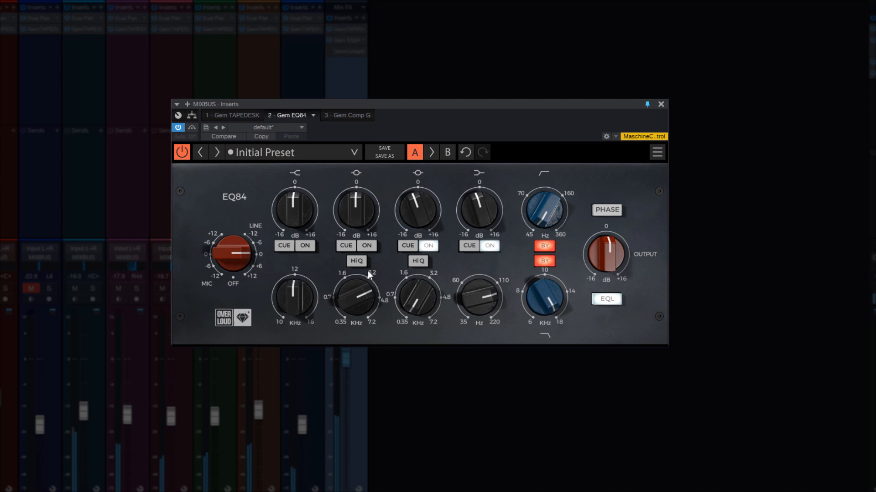
Step: Enable the EQ84 high-mid band, cue it to set its frequency to about 3.2 kHz, and boost its gain slightly above 0 dB
{"action": "left_click", "coordinate": [367, 247]}
{"action": "left_click", "coordinate": [346, 246]}
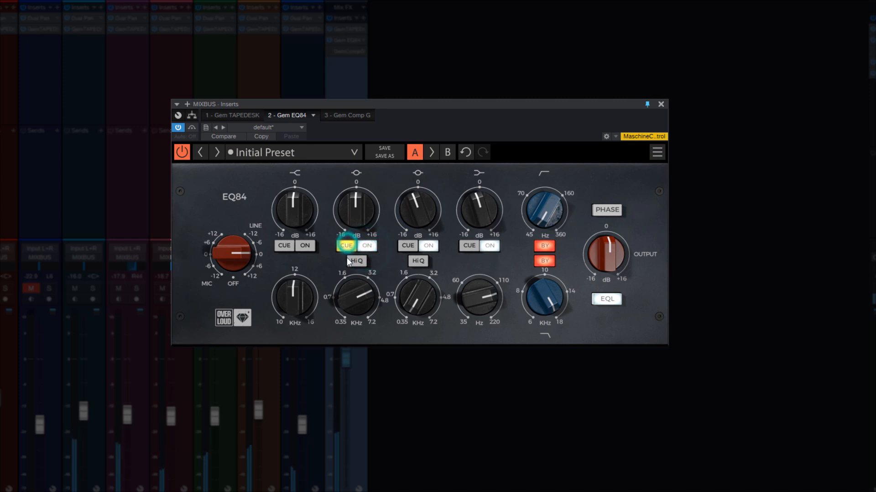
{"action": "left_click", "coordinate": [356, 291]}
{"action": "mouse_move", "coordinate": [357, 292]}
{"action": "left_mouse_down"}
{"action": "mouse_move", "coordinate": [357, 333]}
{"action": "mouse_move", "coordinate": [356, 296]}
{"action": "left_mouse_up"}
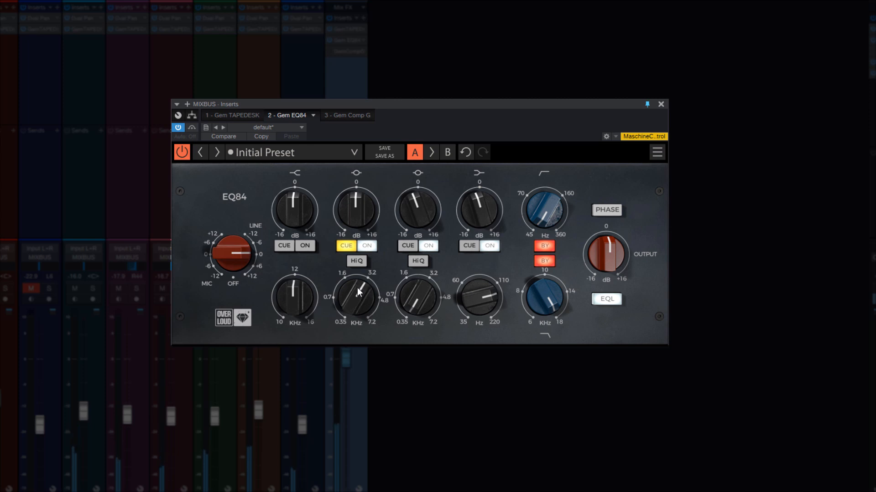
{"action": "left_click", "coordinate": [351, 246]}
{"action": "mouse_move", "coordinate": [352, 216]}
{"action": "left_mouse_down"}
{"action": "mouse_move", "coordinate": [352, 206]}
{"action": "mouse_move", "coordinate": [349, 232]}
{"action": "left_mouse_up"}
Step: Enable the EQ84 high band, cue it to set its frequency just below 12 kHz, and boost its gain slightly above 0 dB
{"action": "left_click", "coordinate": [283, 246]}
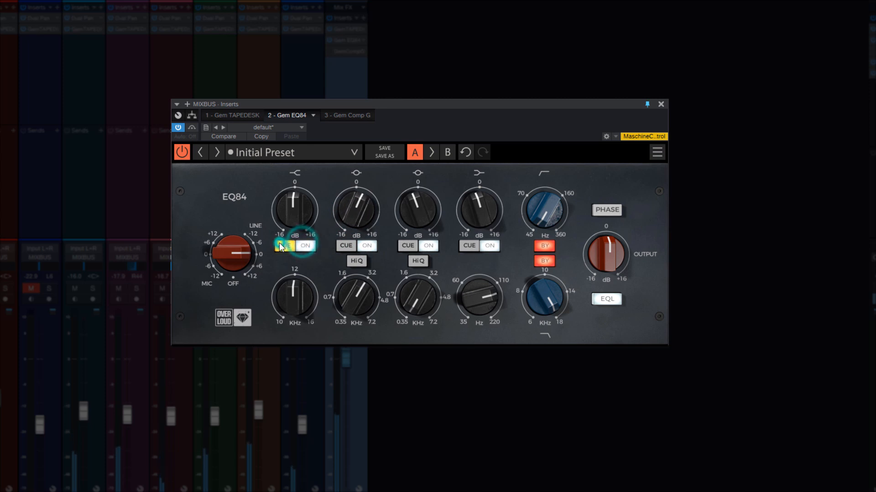
{"action": "left_click_drag", "start_coordinate": [293, 291], "coordinate": [293, 292]}
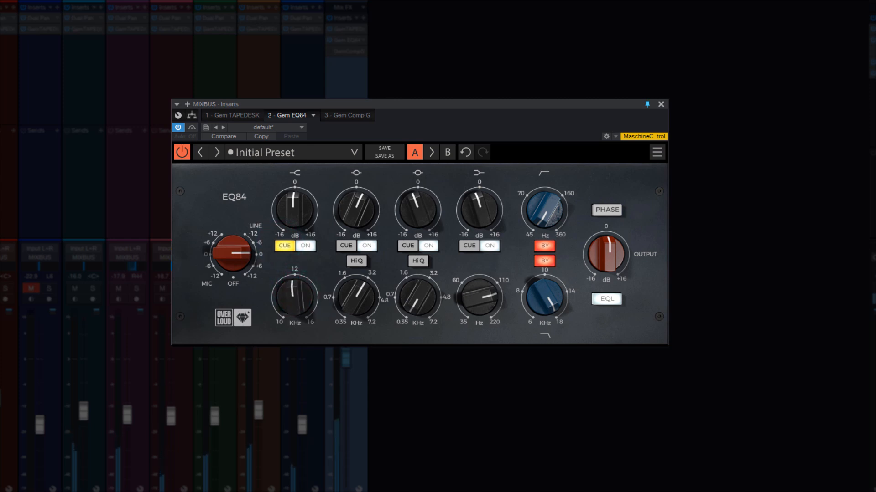
{"action": "left_click", "coordinate": [285, 242]}
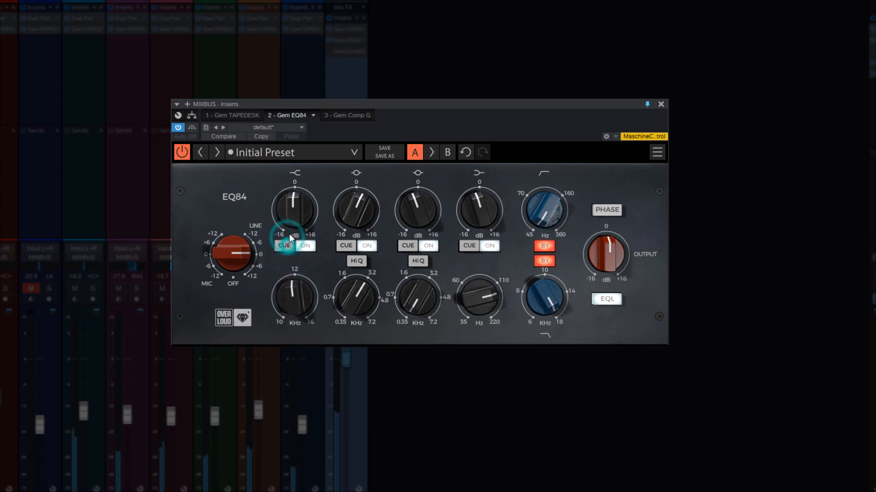
{"action": "left_click_drag", "start_coordinate": [290, 218], "coordinate": [290, 211]}
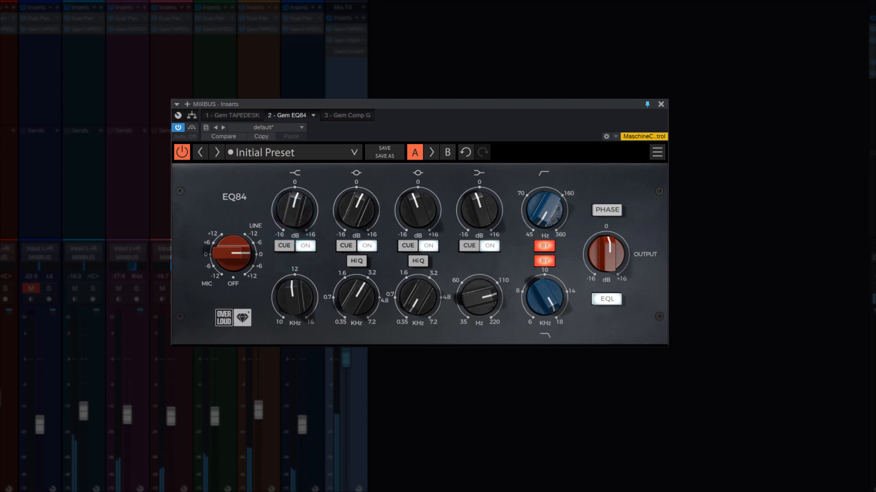
Step: Compare the mix bus with the EQ84 bypassed and active, leaving it active
{"action": "left_click", "coordinate": [181, 157]}
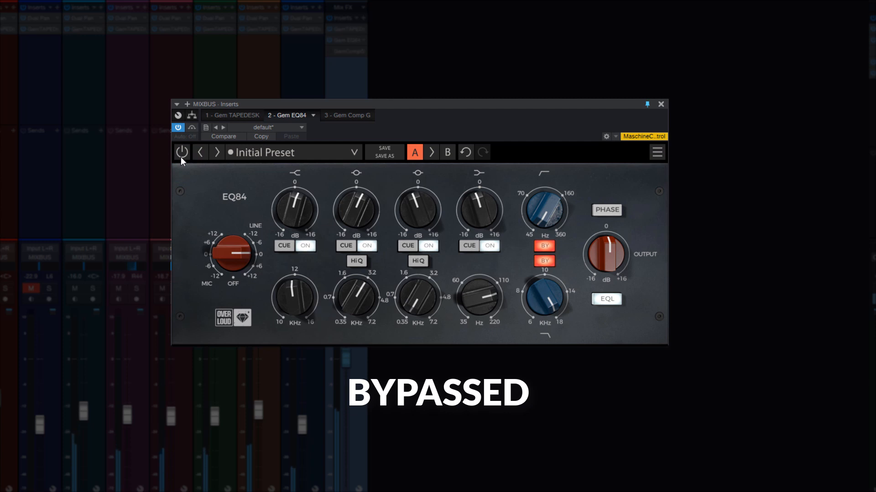
{"action": "left_click", "coordinate": [181, 157]}
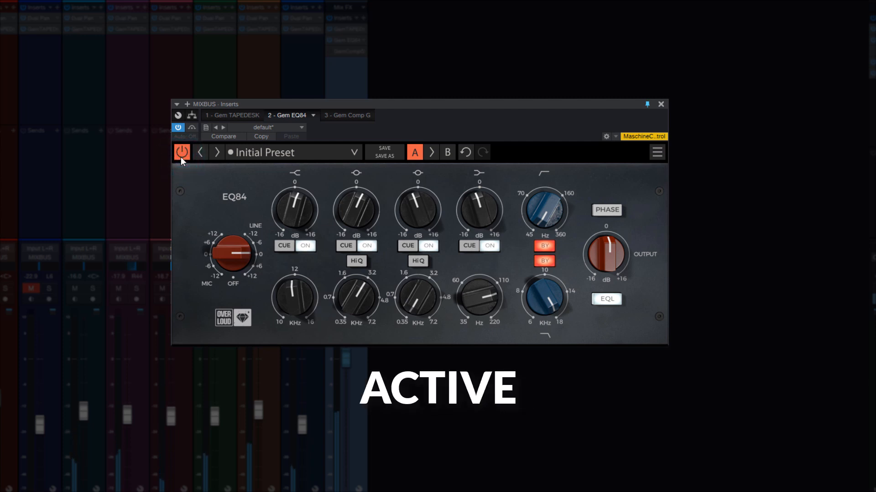
{"action": "left_click", "coordinate": [181, 157]}
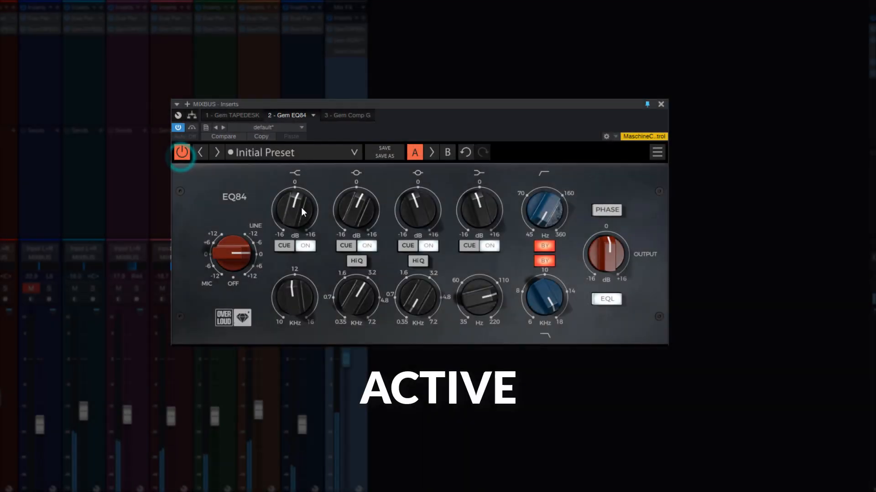
{"action": "left_click", "coordinate": [296, 211]}
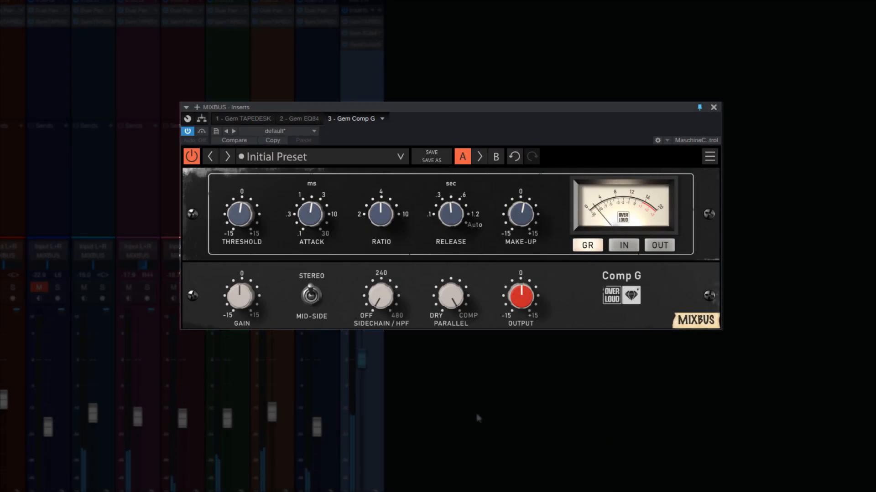
Step: On Comp G, set the sidechain high-pass below 240, the threshold slightly below 0, the attack close to 30 ms, and the ratio to about 3
{"action": "left_click_drag", "start_coordinate": [380, 296], "coordinate": [381, 280]}
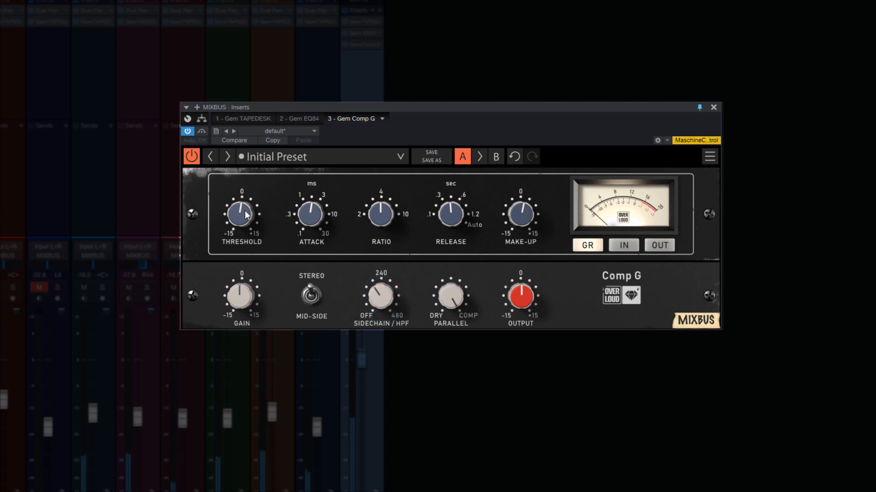
{"action": "left_click_drag", "start_coordinate": [240, 213], "coordinate": [240, 226]}
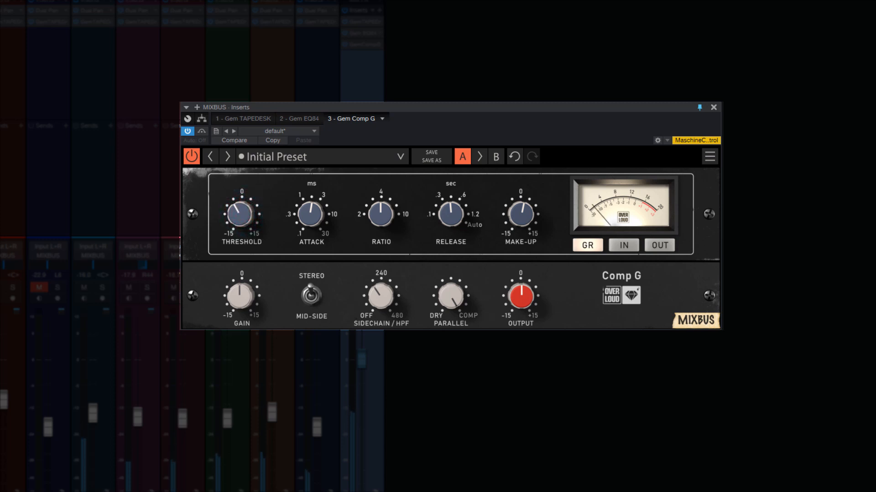
{"action": "left_click_drag", "start_coordinate": [310, 213], "coordinate": [310, 195]}
{"action": "left_click_drag", "start_coordinate": [381, 215], "coordinate": [381, 224]}
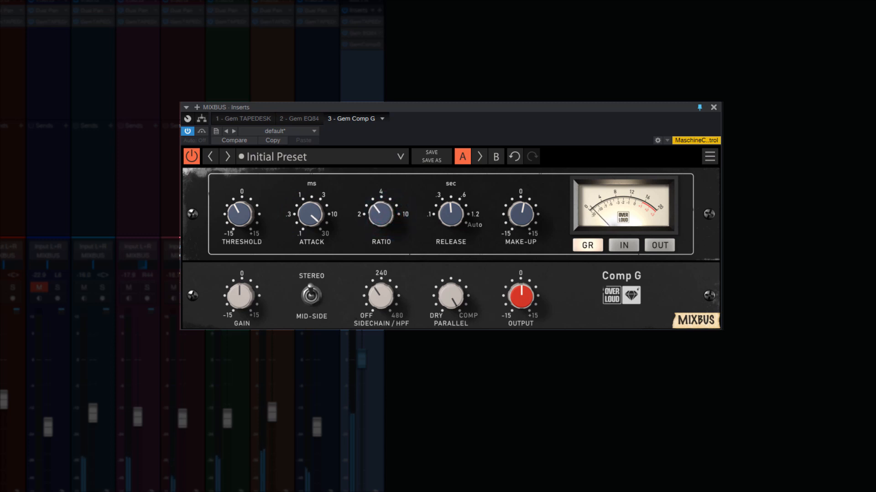
Step: Set Comp G's release to 0.1 sec, lower the threshold a little more, and raise the make-up gain slightly
{"action": "left_click_drag", "start_coordinate": [450, 223], "coordinate": [450, 238]}
{"action": "left_click_drag", "start_coordinate": [240, 220], "coordinate": [241, 225]}
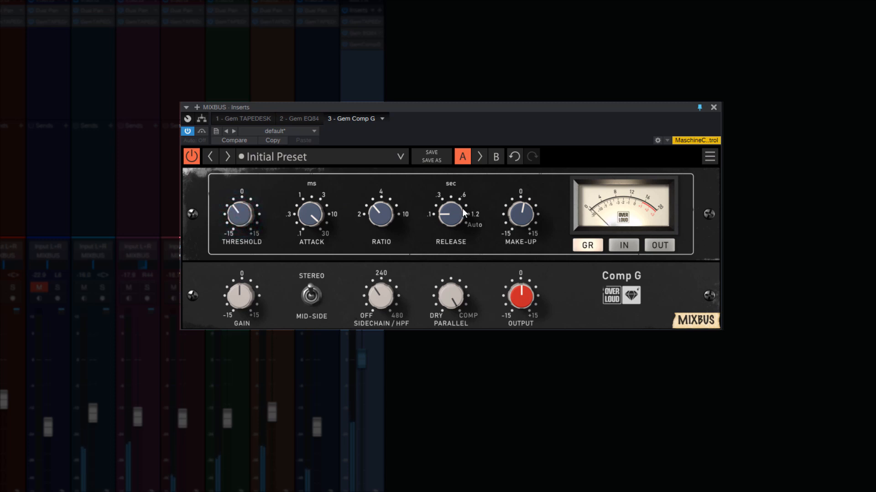
{"action": "left_click_drag", "start_coordinate": [516, 216], "coordinate": [516, 212]}
Step: Compare the mix bus with Comp G bypassed and active, leaving it active
{"action": "left_click", "coordinate": [190, 158]}
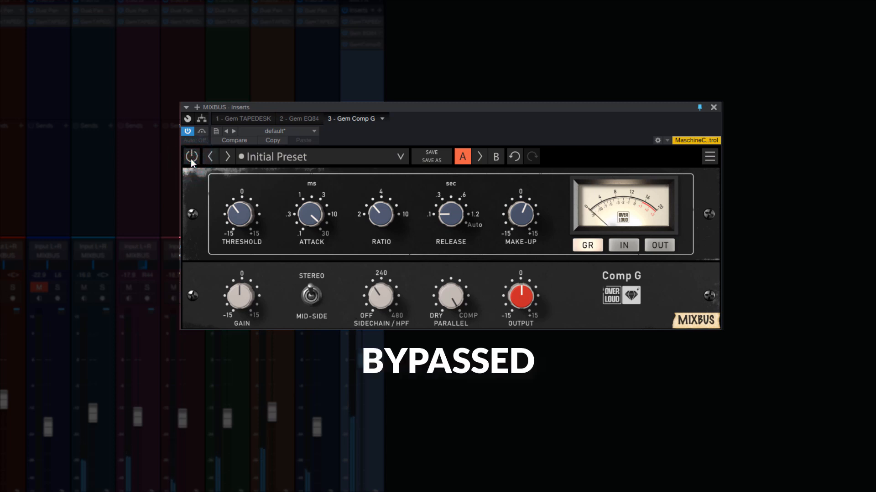
{"action": "left_click", "coordinate": [191, 157]}
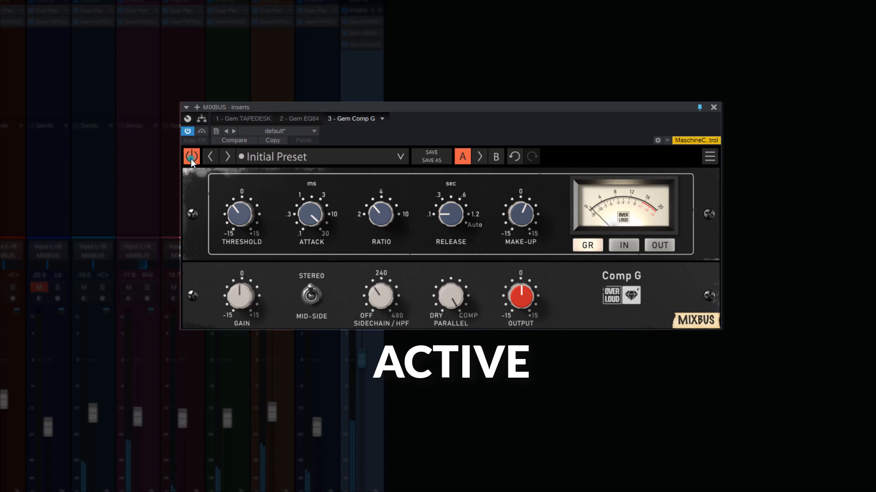
{"action": "left_click", "coordinate": [190, 158]}
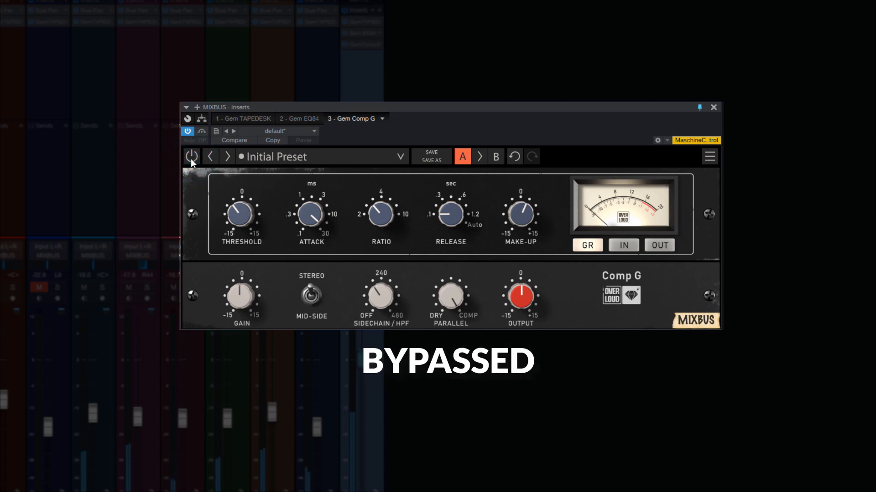
{"action": "left_click", "coordinate": [190, 158]}
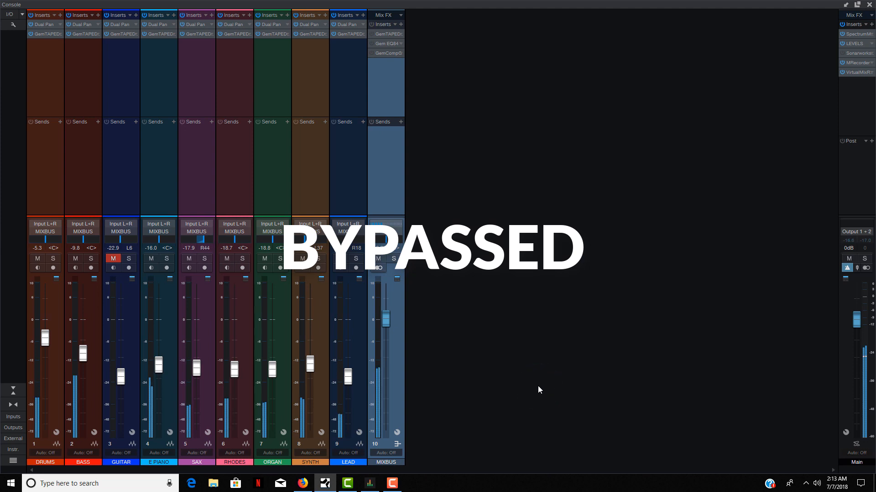
Step: Compare the mix with the whole MIXBUS insert chain active and bypassed, leaving all its inserts active
{"action": "left_click", "coordinate": [373, 26]}
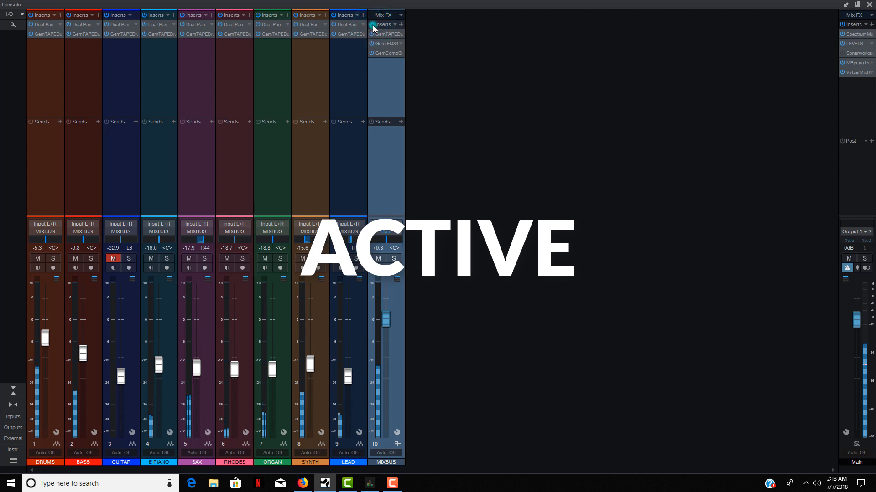
{"action": "left_click", "coordinate": [373, 25]}
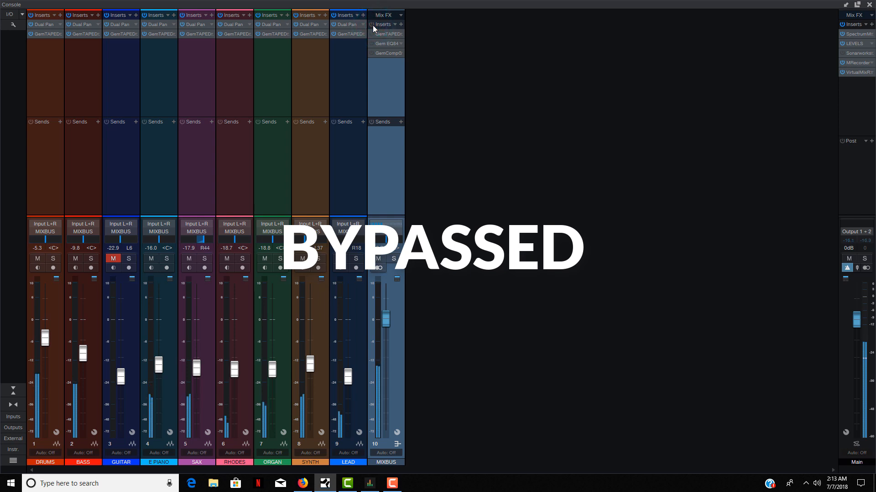
{"action": "left_click", "coordinate": [373, 26]}
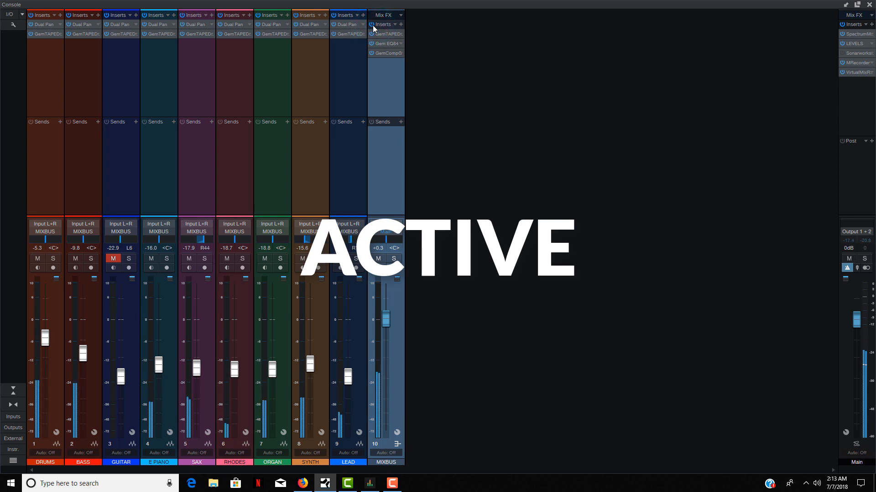
{"action": "left_click", "coordinate": [373, 26]}
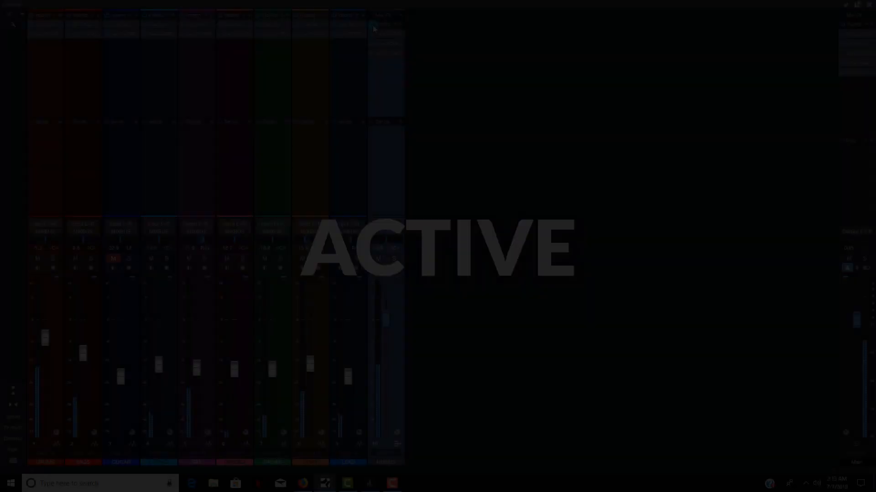
{"action": "left_click", "coordinate": [373, 26]}
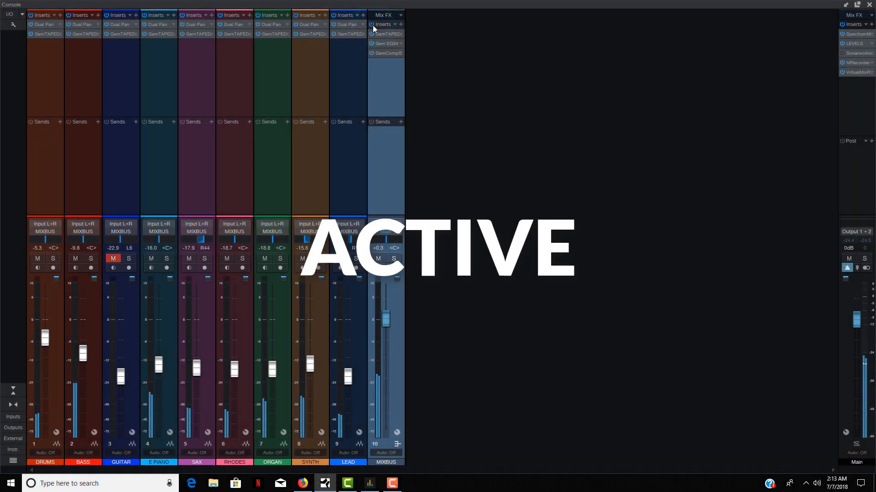